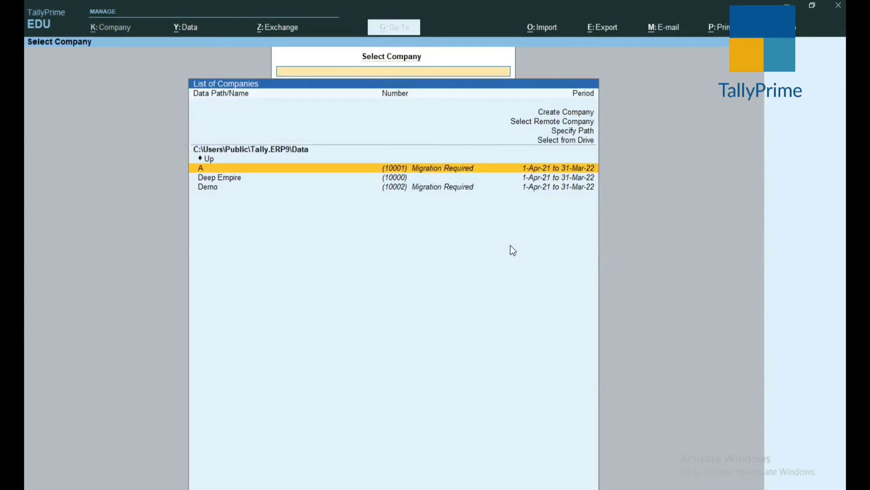
Open the Deep Empire company and start a new Receipt voucher.
left_click(397, 181)
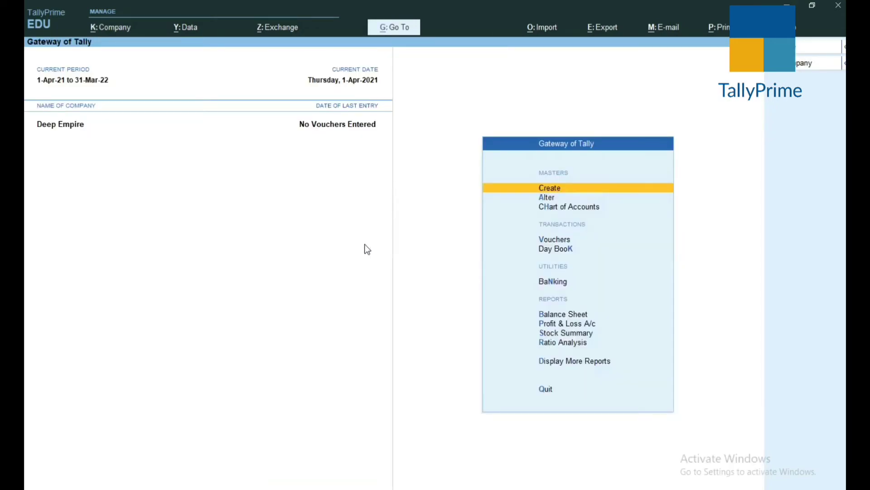
left_click(541, 242)
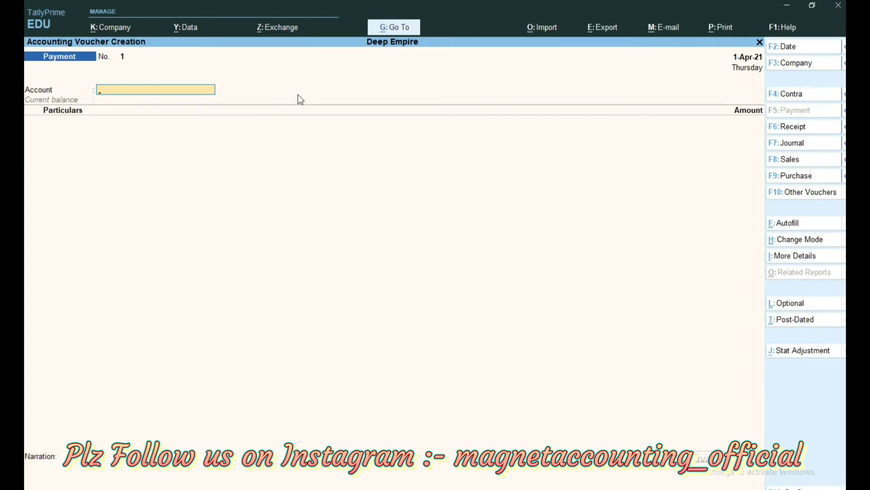
key("F6")
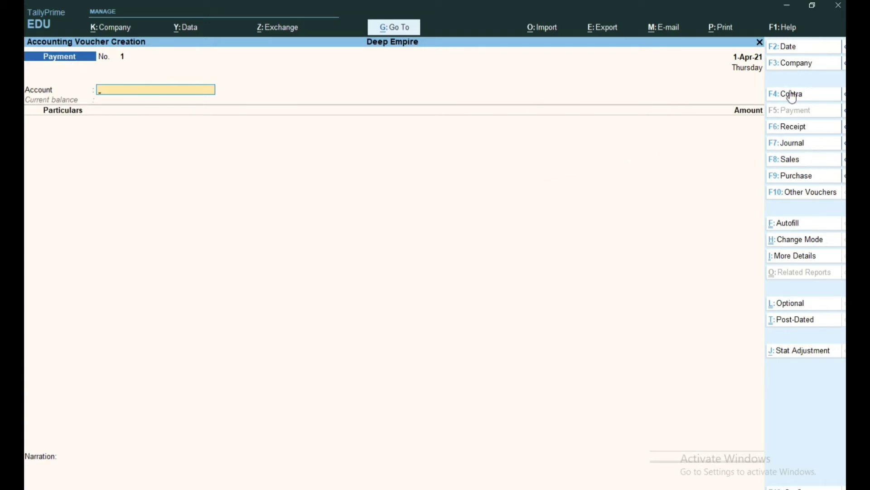
left_click(789, 129)
Change the receipt voucher's entry mode to Double Entry.
key("ctrl+h")
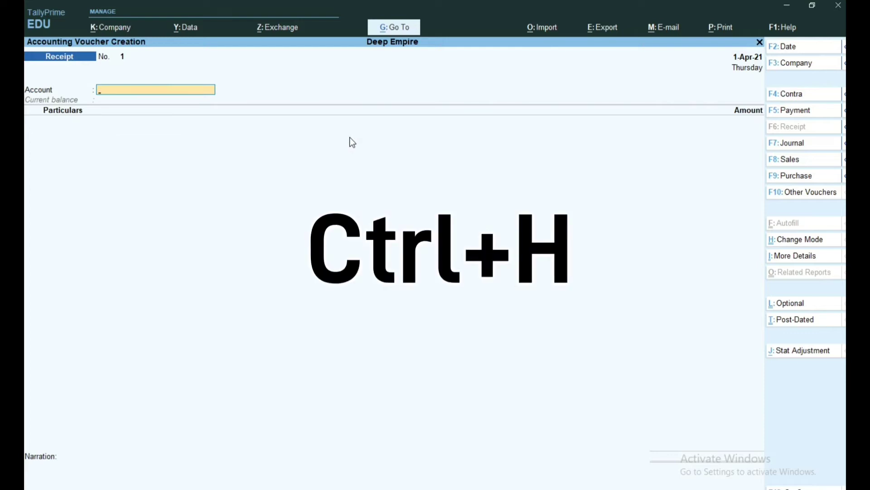
left_click(789, 245)
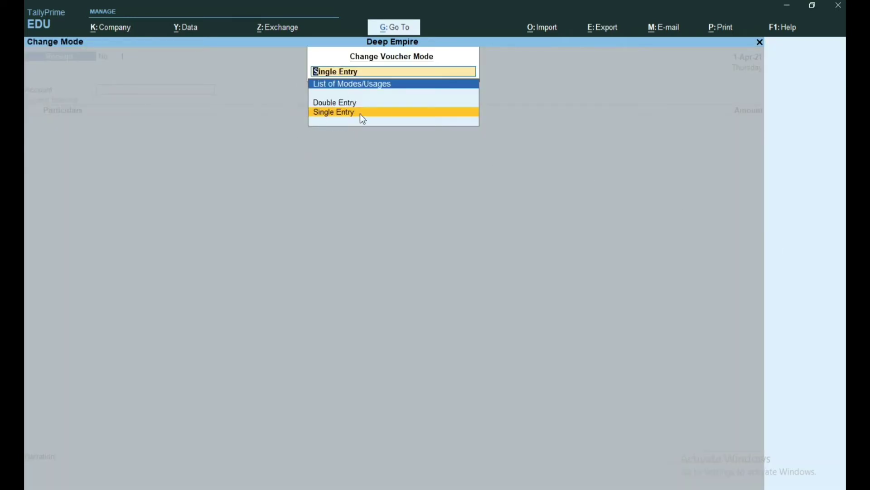
left_click(339, 102)
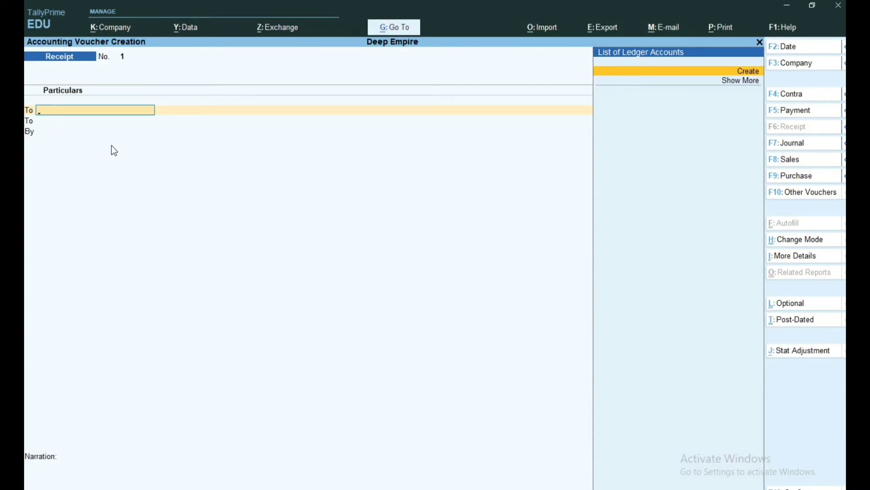
key("Escape")
key("Escape")
key("Return")
Configure the voucher to use Cr/Dr instead of To/By during entry, accepting the other settings as they are.
key("F12")
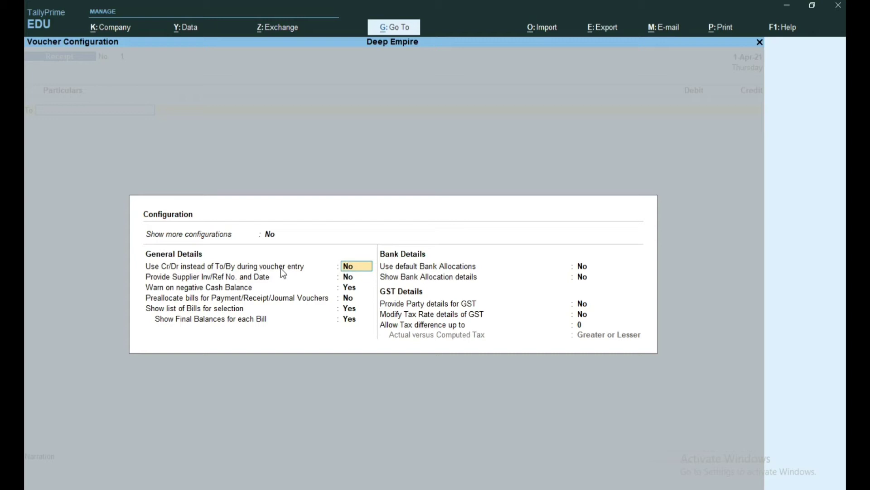
type("y")
key("Return")
key("Return")
key("Return")
key("Return")
key("Return")
key("Return")
key("Return")
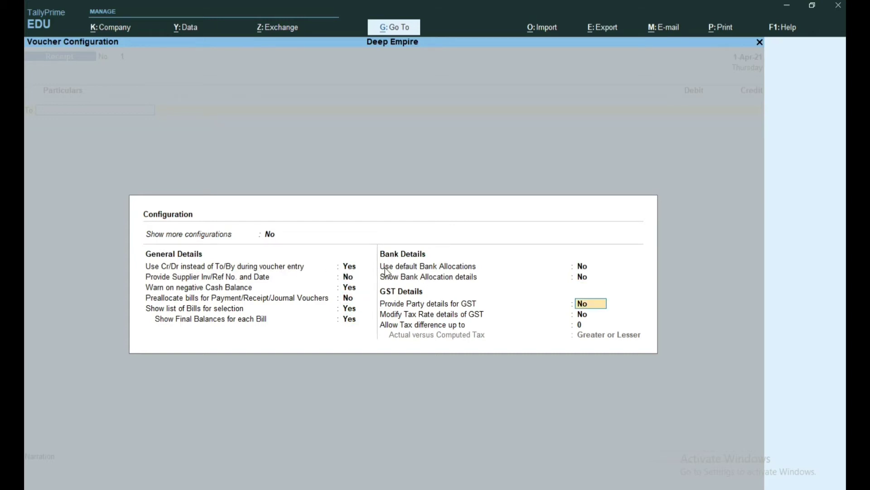
key("Return")
key("Return")
key("Return")
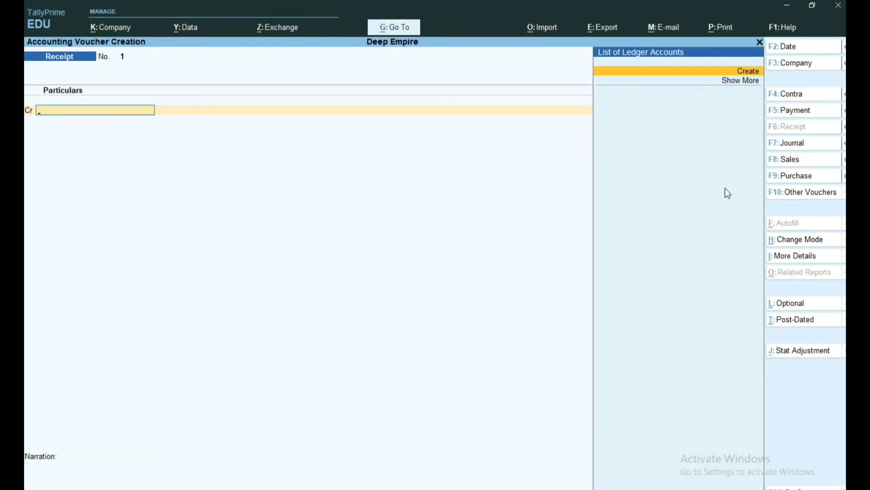
Create the owner's capital ledger under the Capital Account group as the receipt's credit account.
key("alt")
key("alt+c")
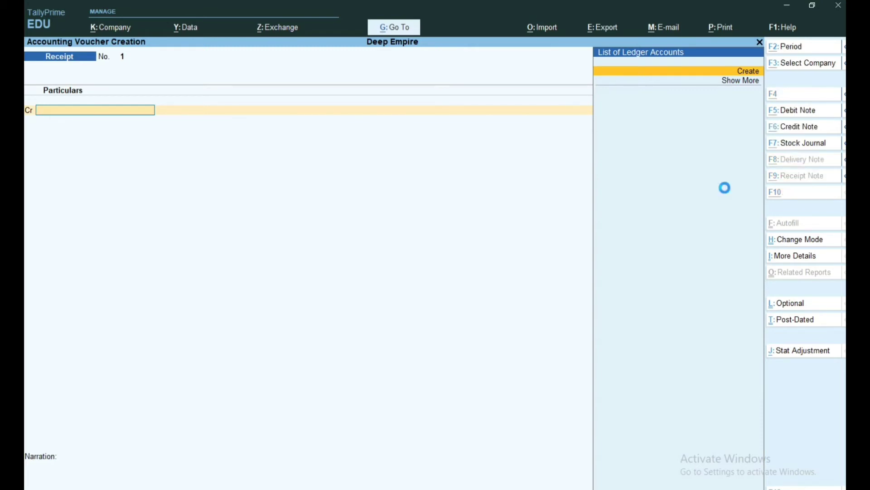
type("Deep")
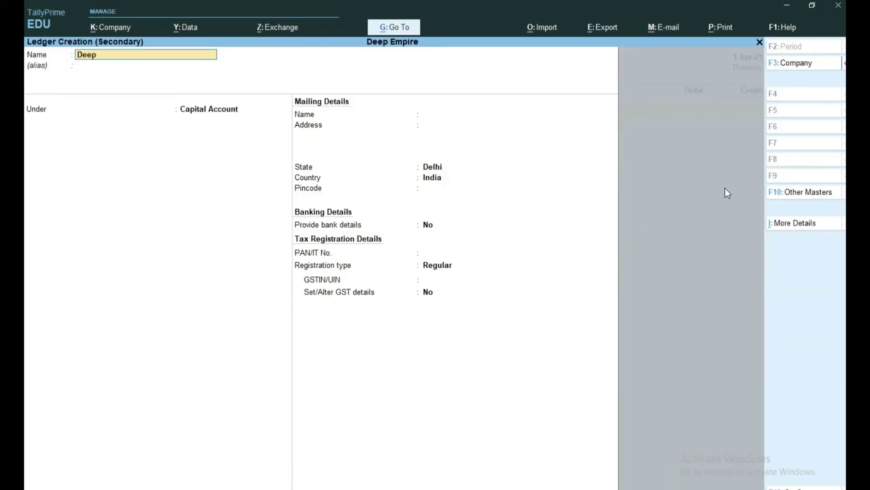
type("ak capital a/c")
key("Return")
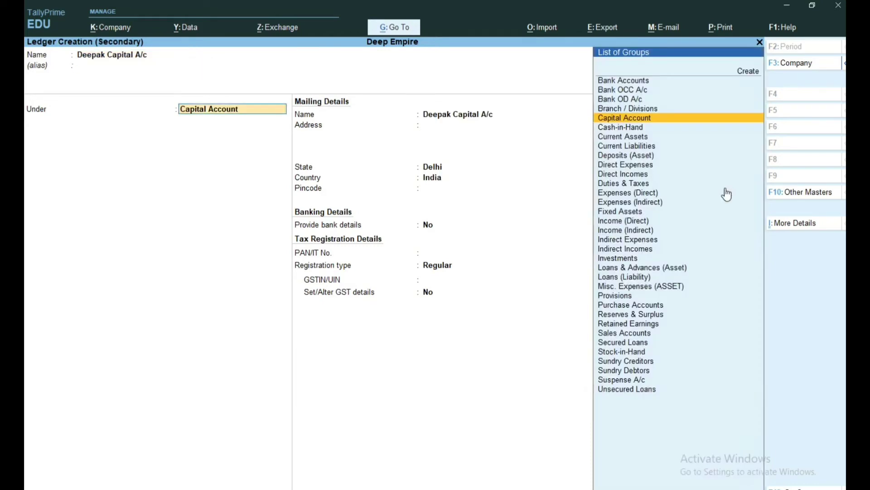
key("Return")
key("Return")
key("Return")
key("Return")
key("ctrl+a")
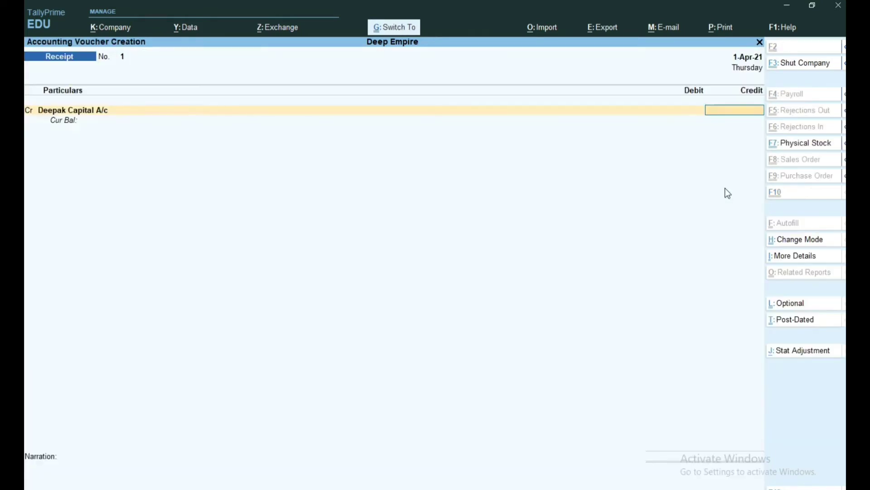
Credit the owner's capital ledger with 2,00,000 and debit Cash with the same amount.
type("200")
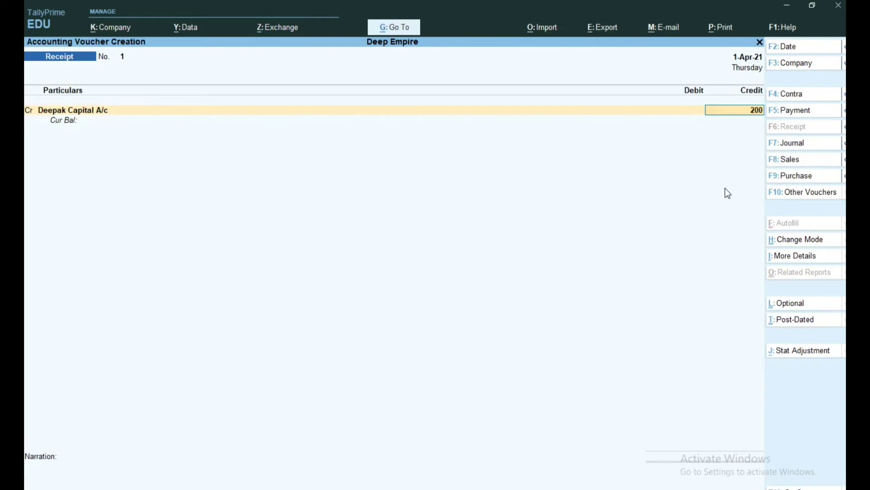
type("000")
key("Return")
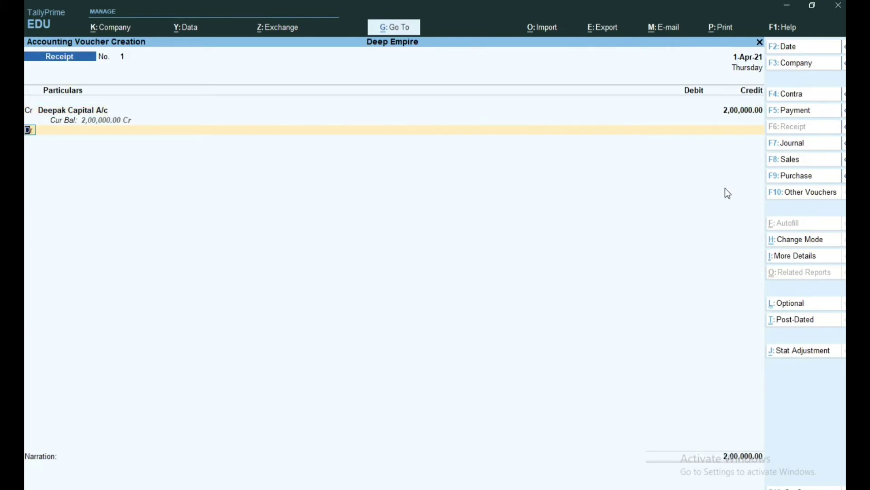
key("Return")
key("Return")
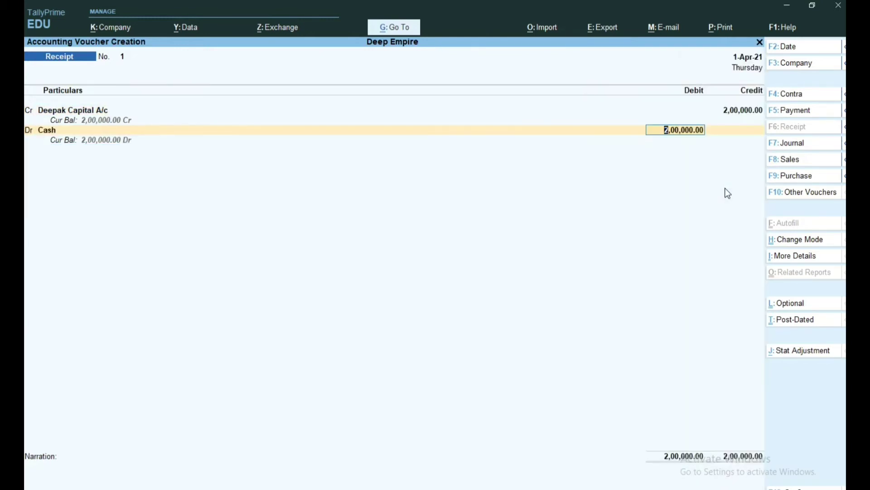
key("Return")
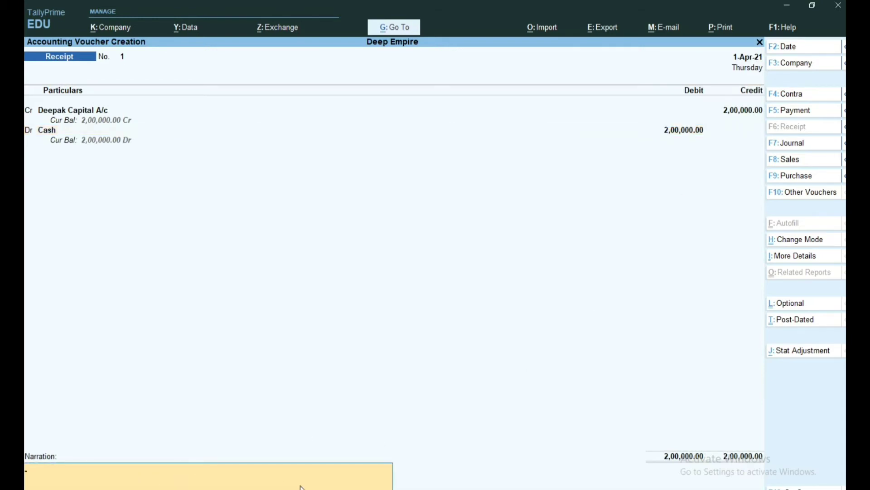
Enter a narration stating the start of the owner's capital and save the receipt voucher.
type("deepak capital sta")
key("Return")
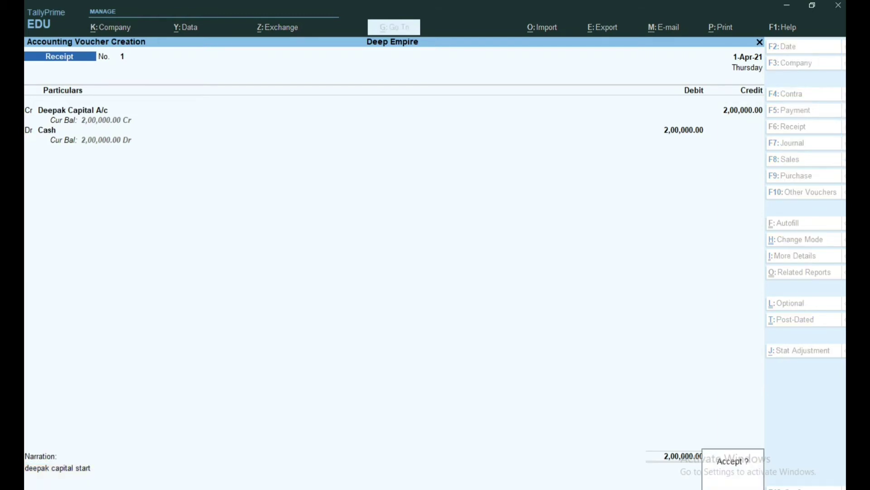
key("Return")
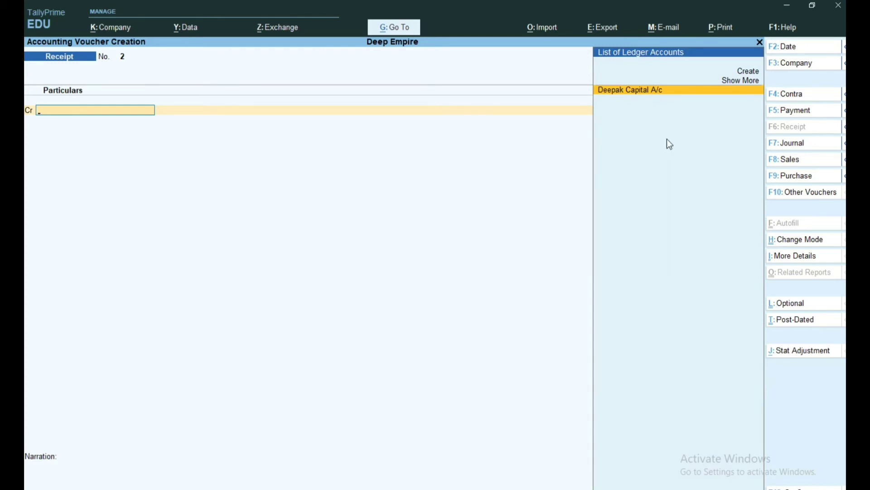
Set up the paying customer's ledger under Sundry Debtors with bill-by-bill balances set to No.
key("alt+c")
type("M")
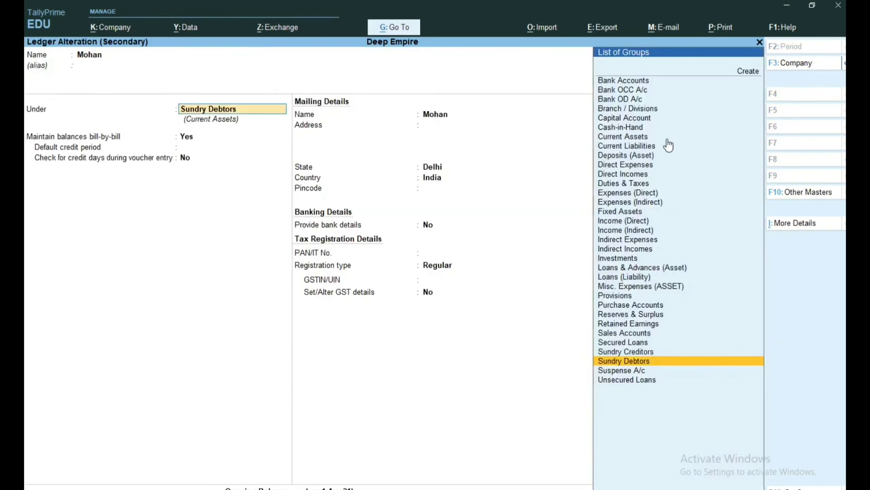
key("Return")
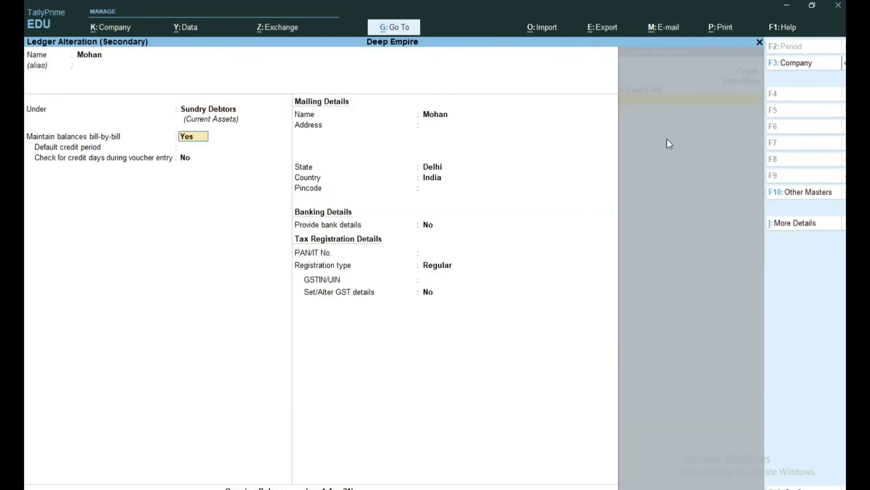
type("n")
key("Return")
key("ctrl+a")
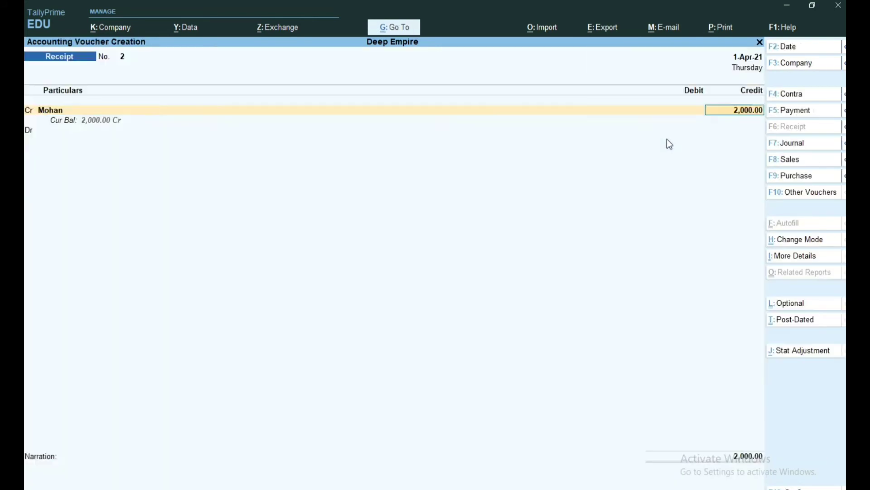
Credit the customer's ledger with 2,000, debit Cash for the same amount, and save the voucher without a narration.
key("Return")
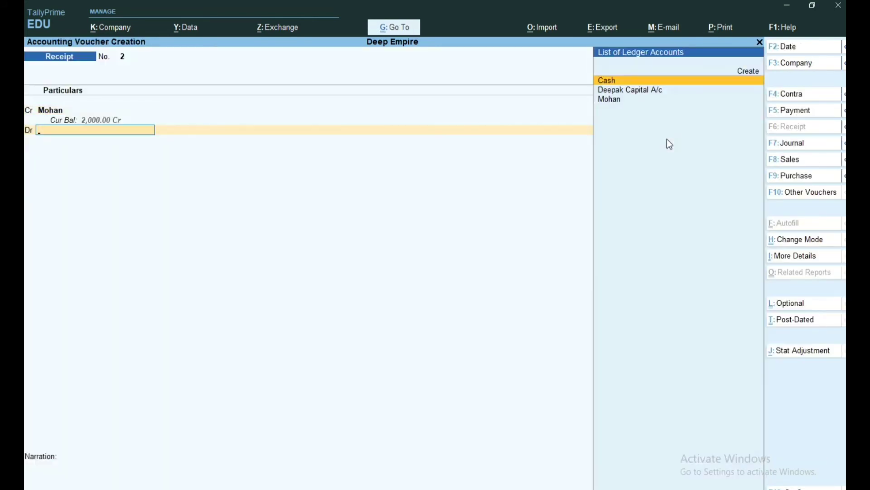
key("Return")
key("Return")
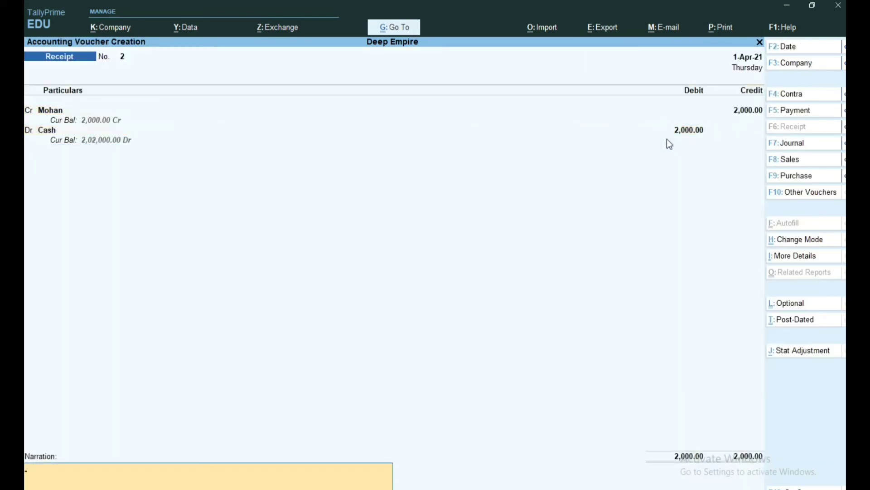
key("Return")
key("Return")
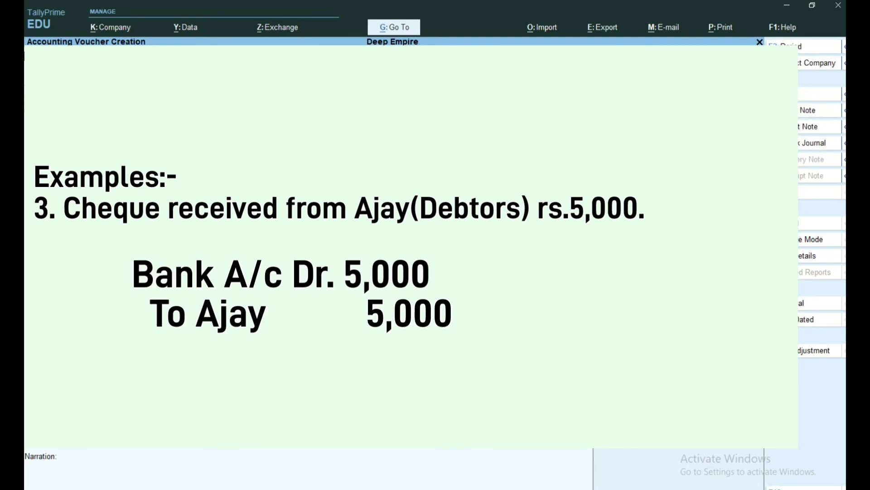
Create the cheque-paying debtor's ledger for the third receipt and credit it with 5,000.
key("alt+c")
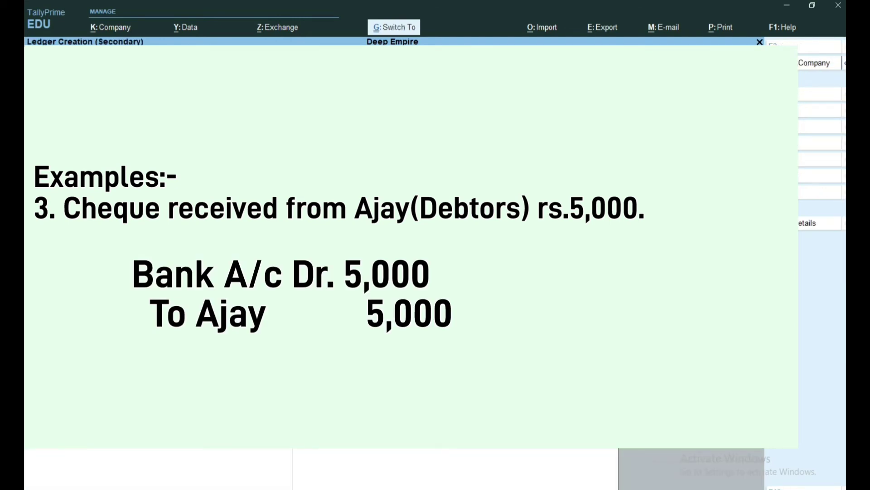
key("ctrl+a")
type("100")
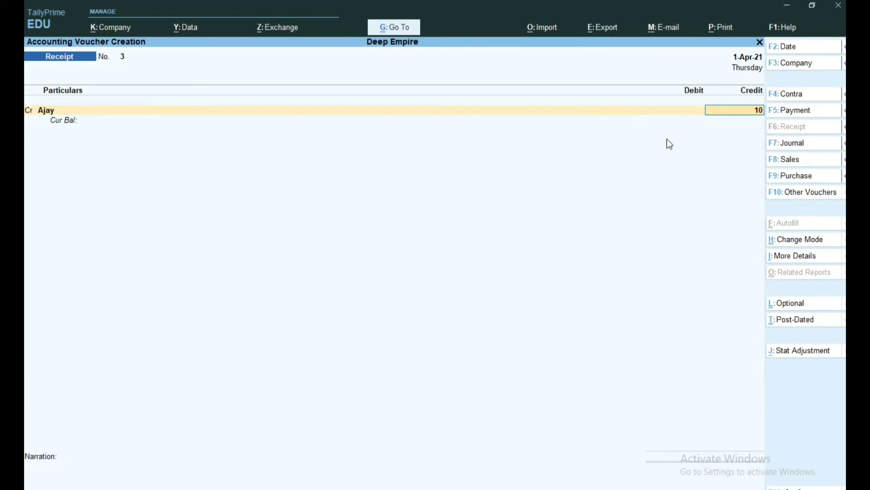
key("BackSpace")
key("BackSpace")
key("BackSpace")
type("5000")
key("Return")
key("Return")
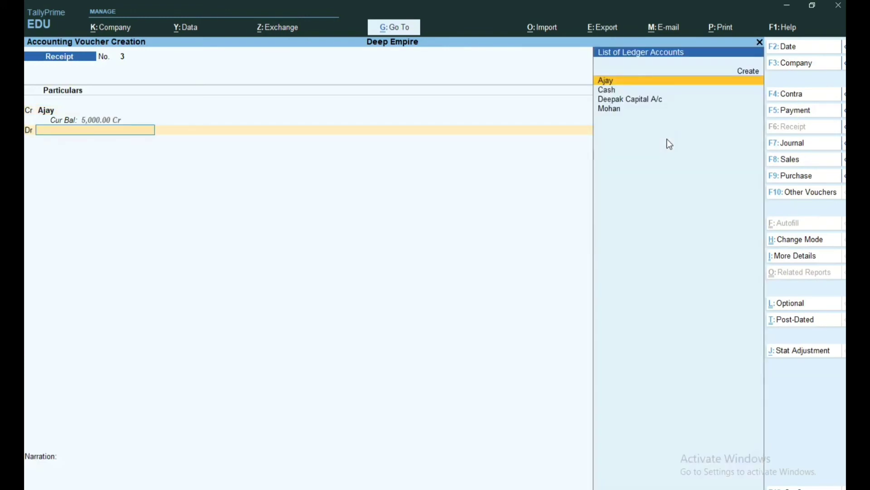
Create a ledger named Bank A/c under Bank Accounts and use it as the receipt's debit account.
key("ctrl")
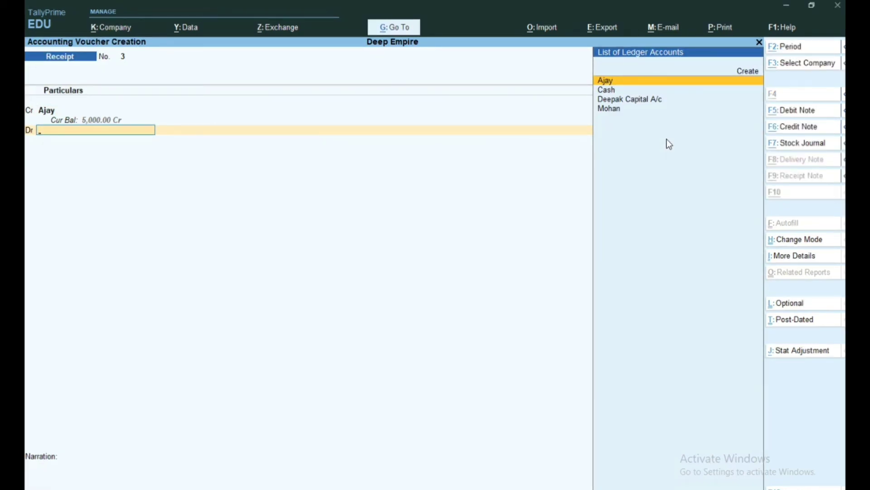
key("alt+c")
type("B")
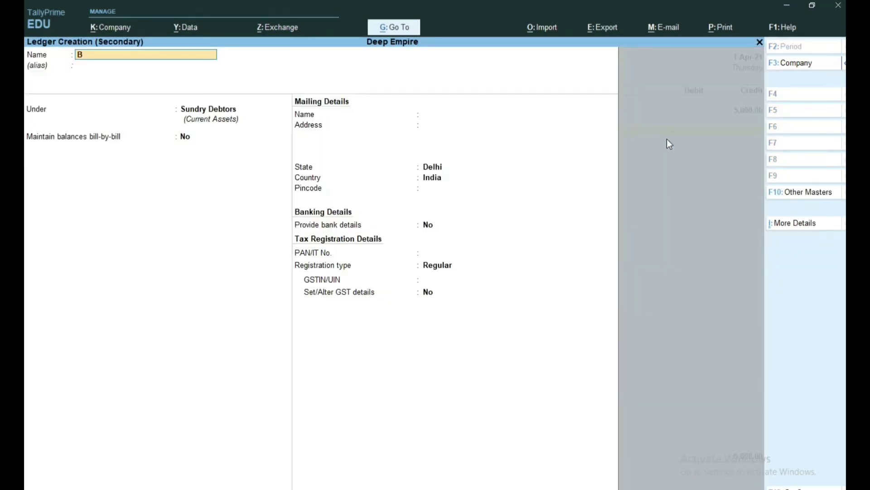
type("ank A/c")
key("Return")
type("B")
key("Return")
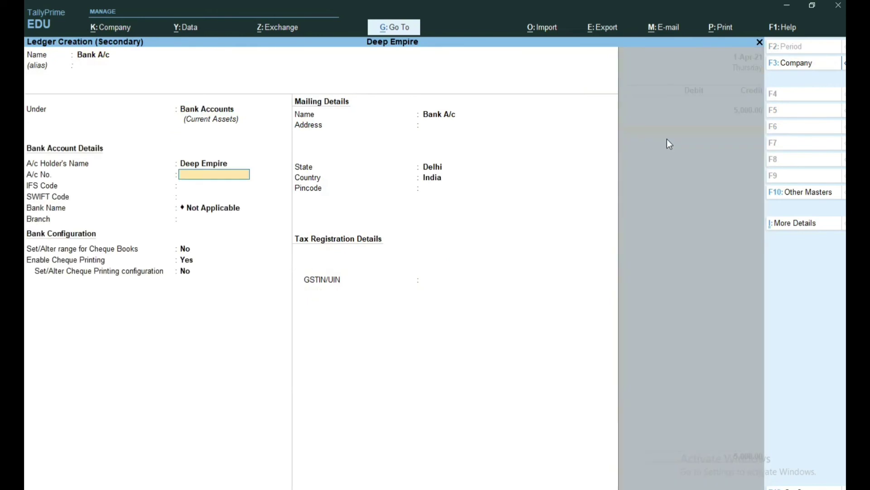
key("ctrl+a")
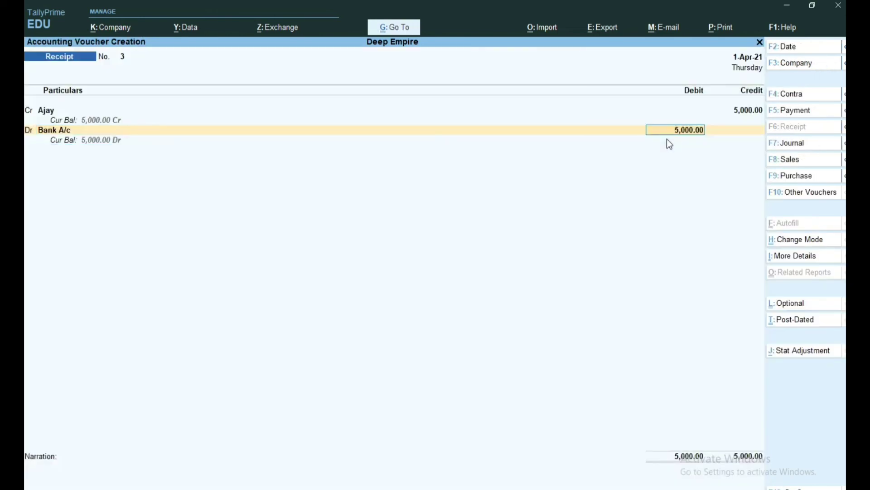
Accept the 5,000 bank debit and allocate the full amount as a Cheque/DD transaction.
key("Return")
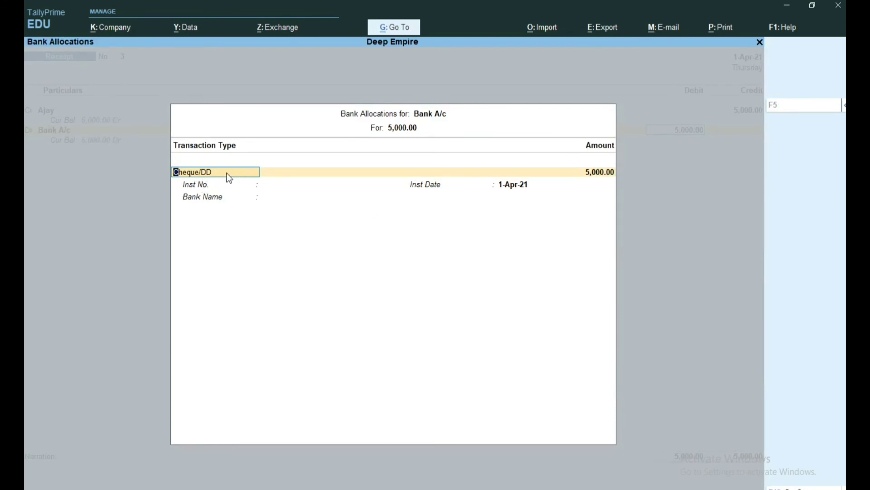
key("BackSpace")
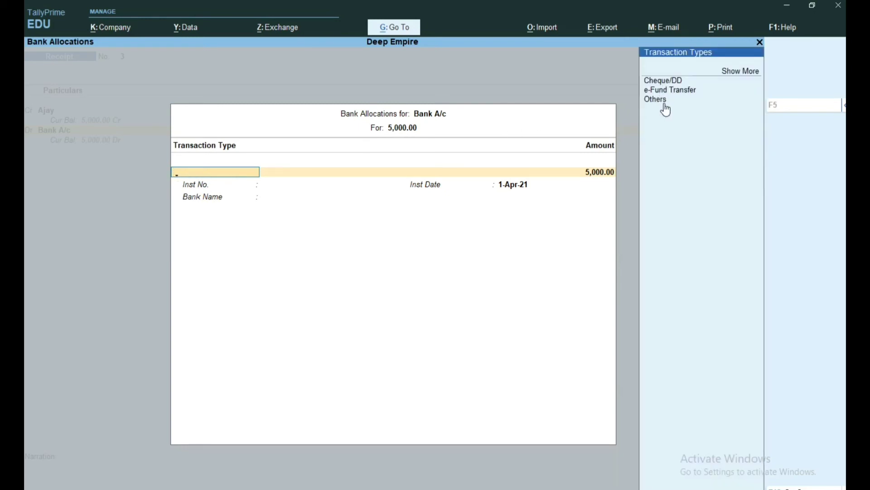
key("Down")
key("Down")
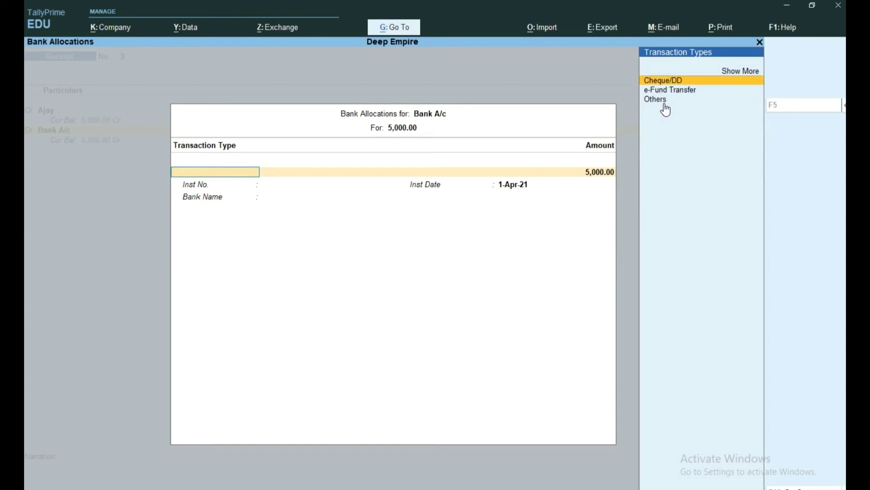
key("Return")
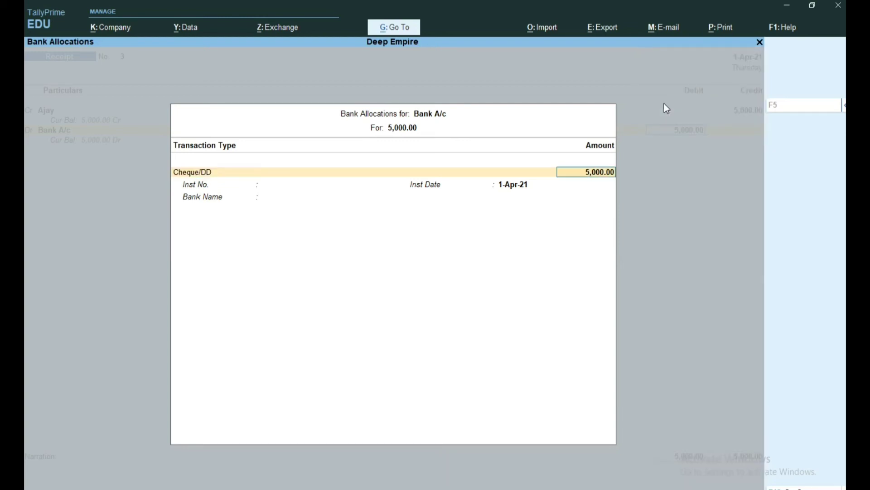
key("Return")
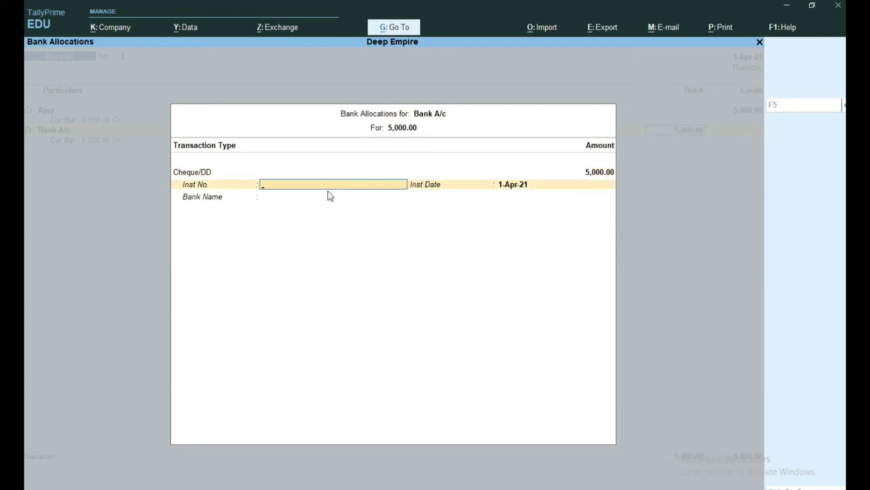
Enter instrument number 1234 dated 1-Apr-21 and bank name Pnb, then save the cheque receipt without a narration.
type("1234")
key("Return")
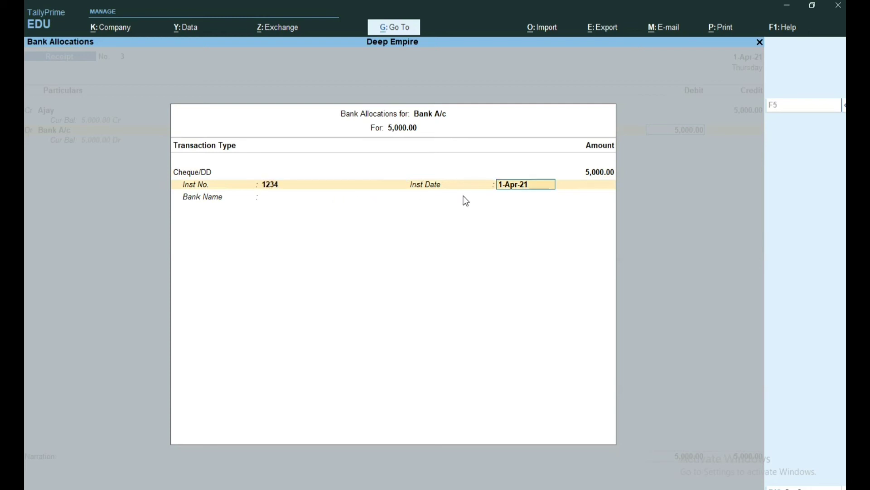
key("Return")
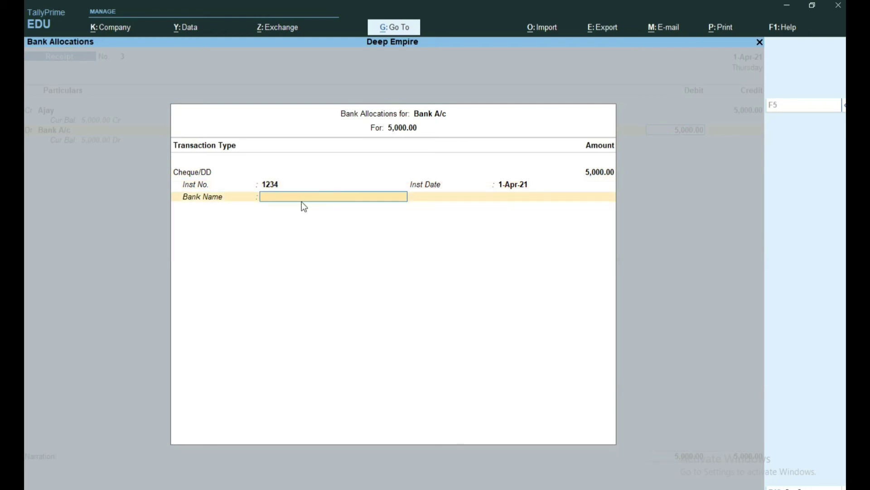
type("P")
left_click(623, 83)
type("Pnb")
key("Return")
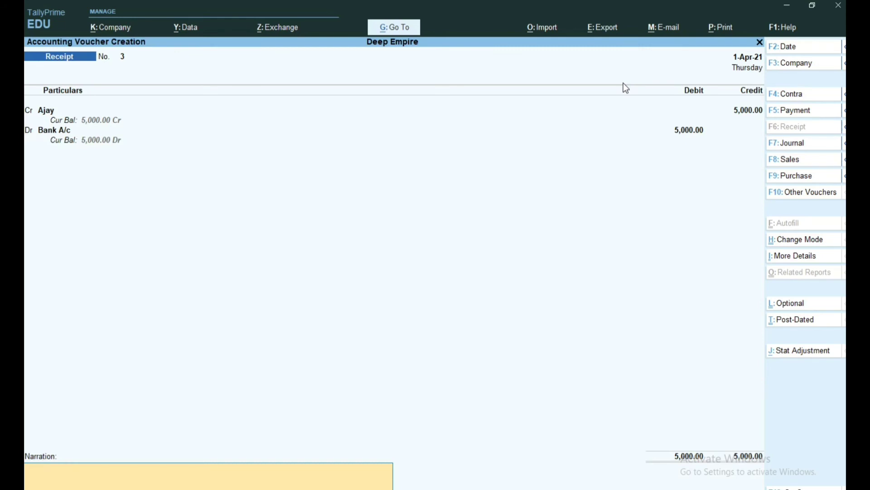
key("Return")
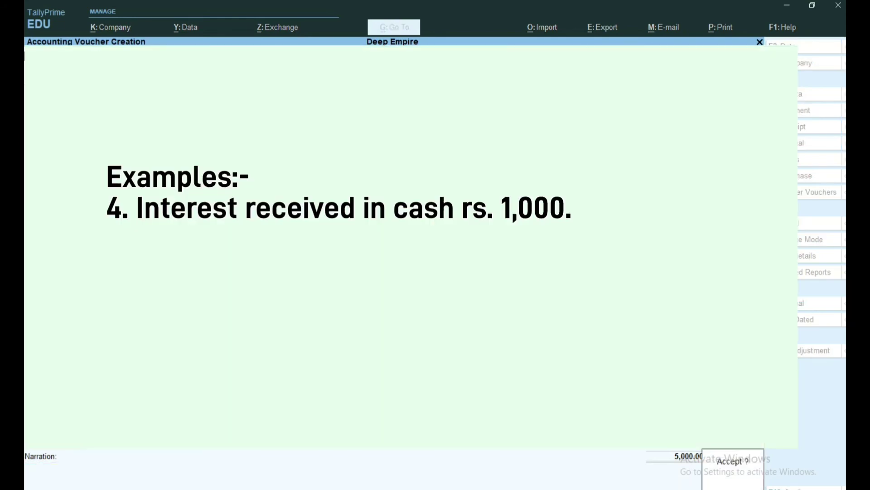
key("Return")
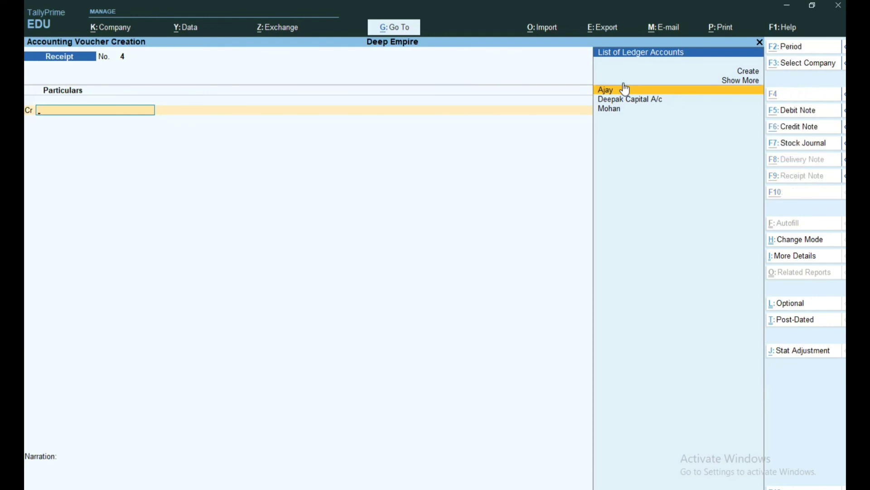
Start a new ledger named Interest A/c for the credit entry of the fourth receipt.
key("alt+c")
type("Ntere")
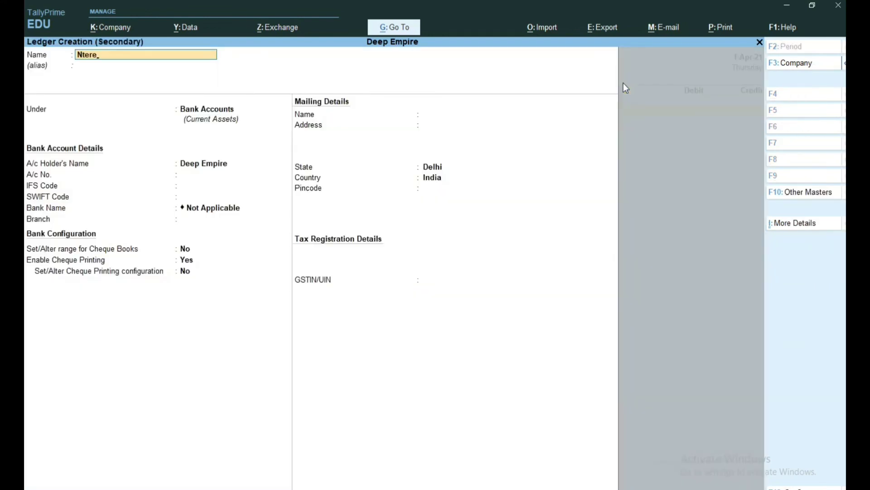
key("BackSpace")
key("BackSpace")
key("BackSpace")
key("BackSpace")
key("BackSpace")
type("Interest A/c")
key("Return")
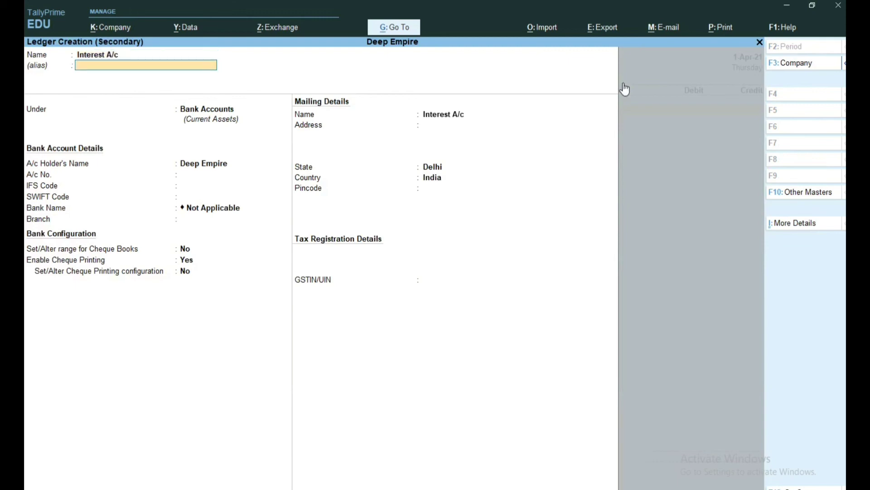
Place the interest ledger under Indirect Incomes without an alias and save it.
key("Return")
type("In")
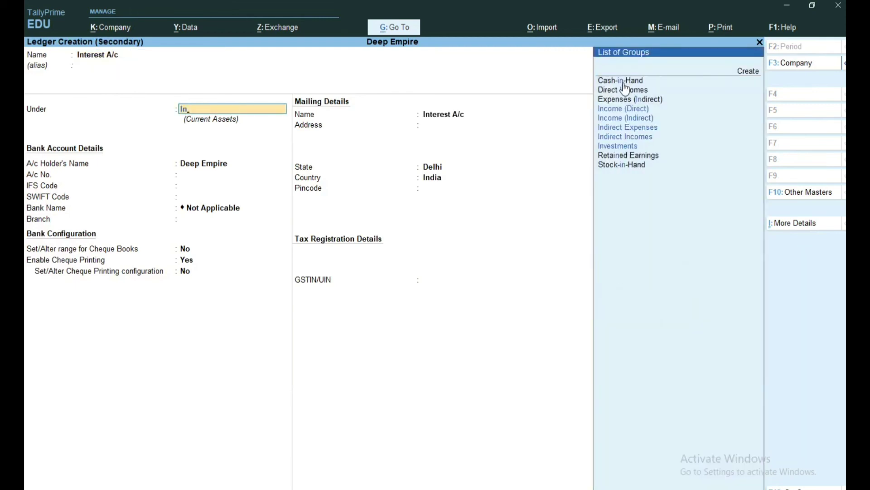
type("direct I")
key("Return")
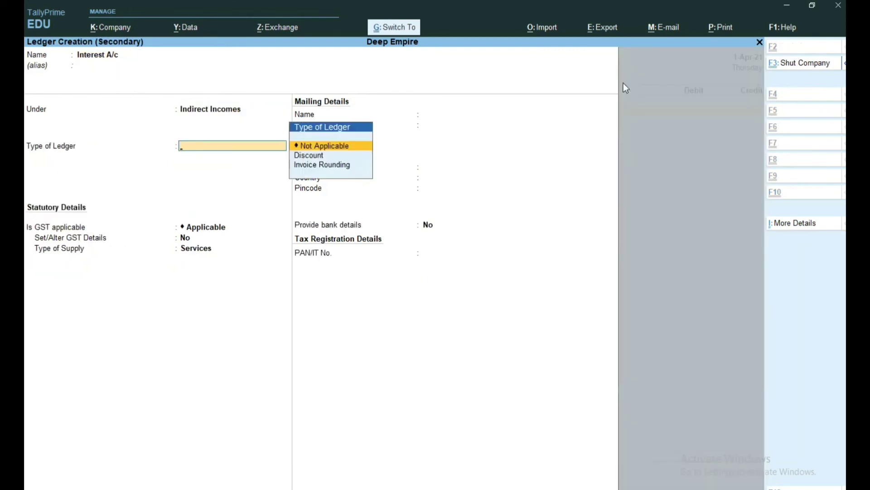
key("ctrl+a")
Credit Interest A/c with 1,000, debit Cash for the same amount, and save the receipt without a narration.
type("1000")
key("Return")
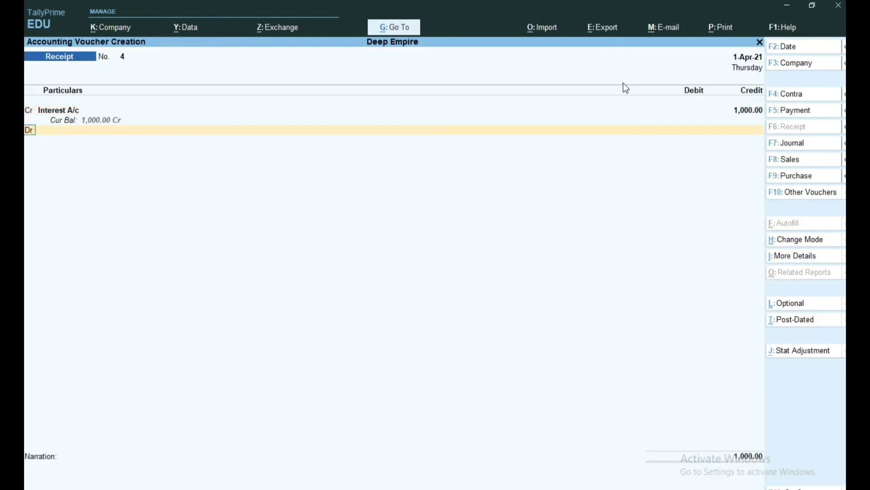
key("Down")
key("Down")
key("Return")
key("Return")
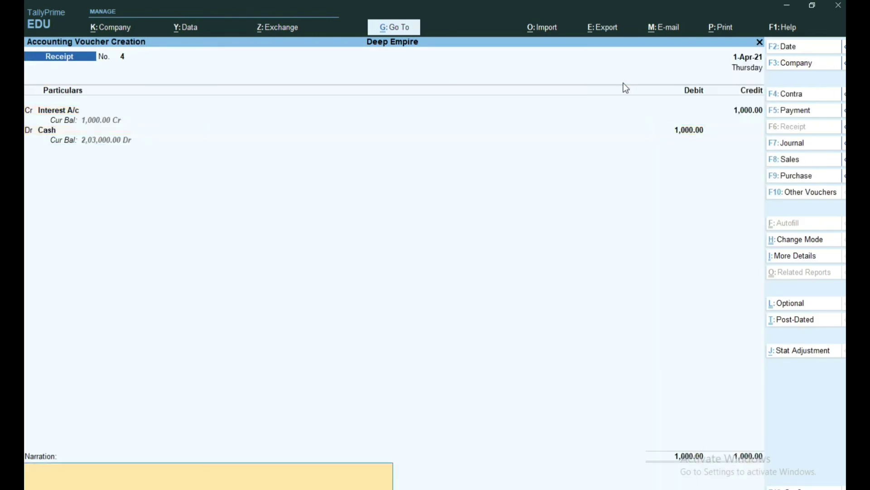
key("Return")
key("Return")
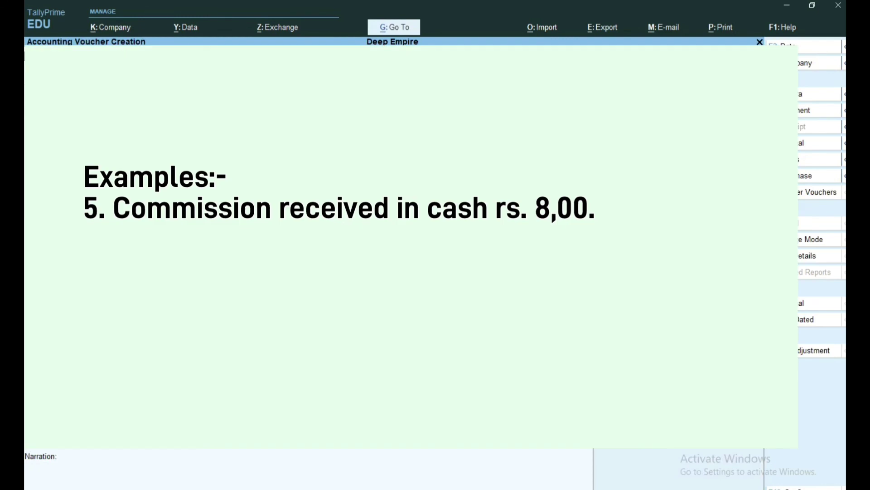
Create a ledger named Commission Received under Indirect Incomes for the fifth receipt's credit entry.
key("alt+c")
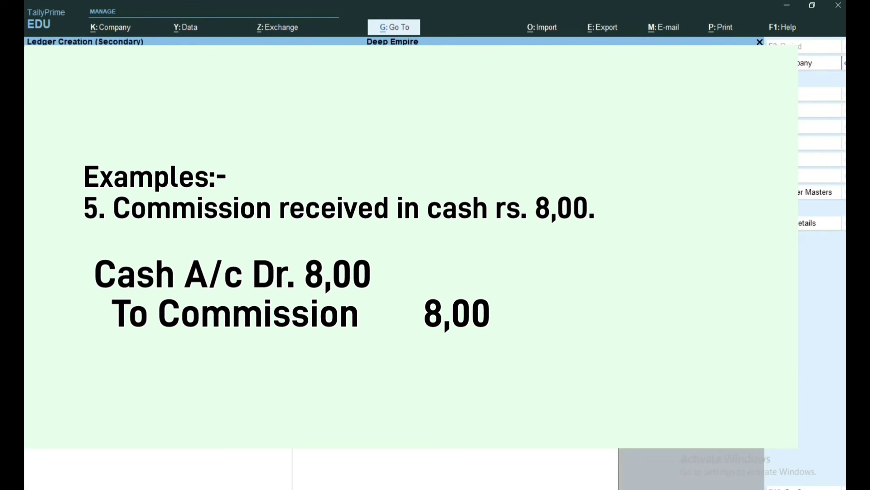
type("Re")
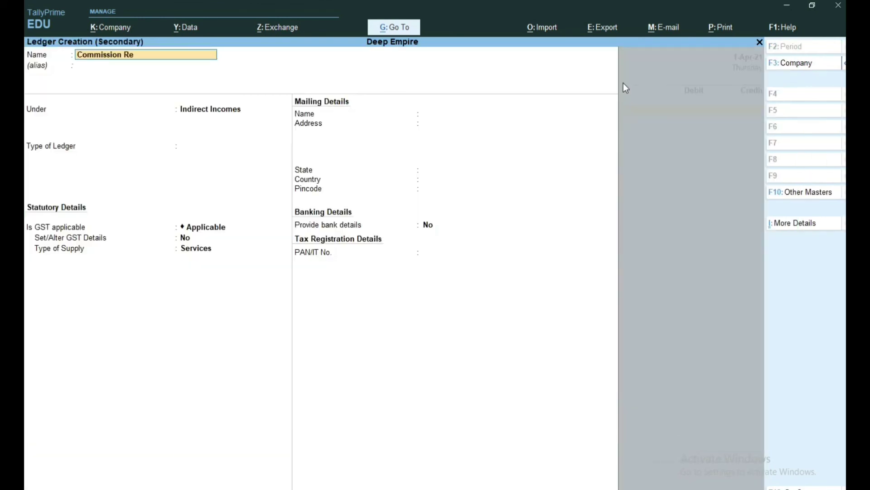
type("ceived")
key("Return")
key("ctrl+a")
Credit Commission Received with 800, debit Cash for the same amount, and save the receipt without a narration.
type("800")
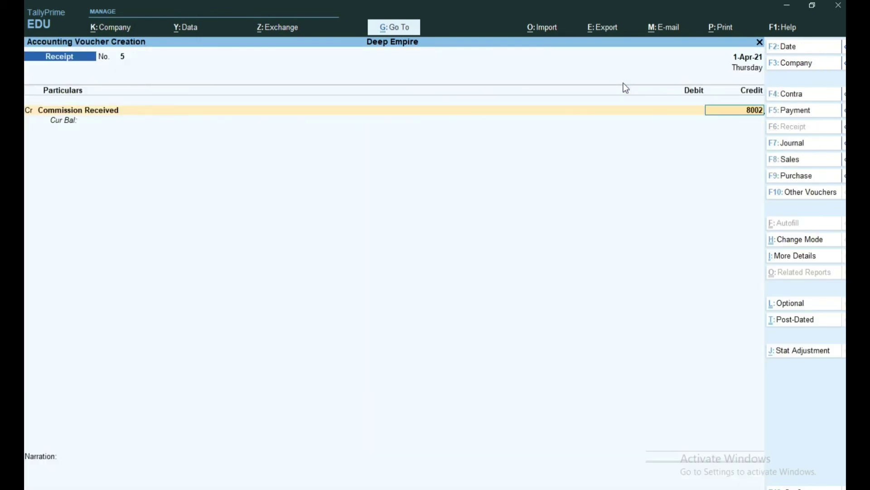
key("Return")
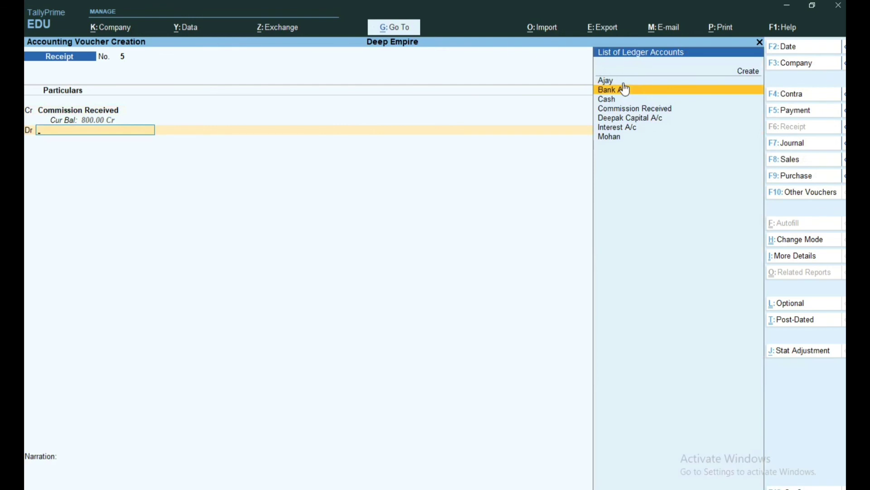
key("Down")
key("Return")
key("Return")
key("Return")
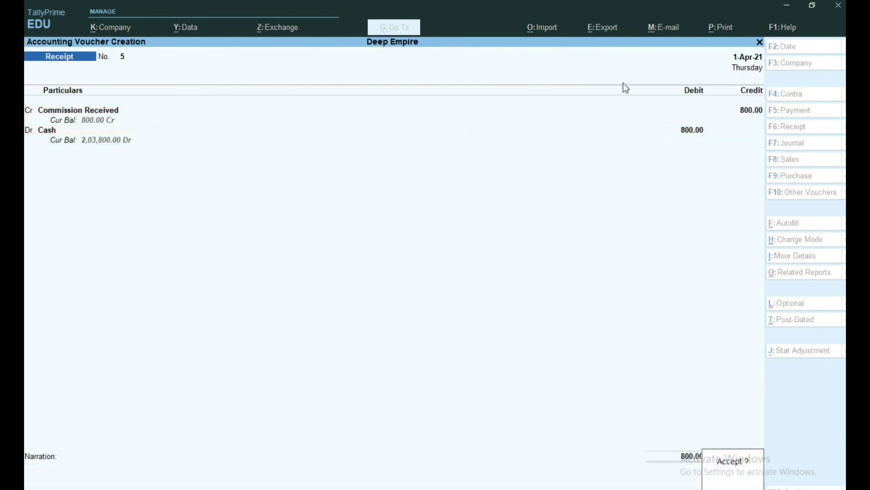
key("Return")
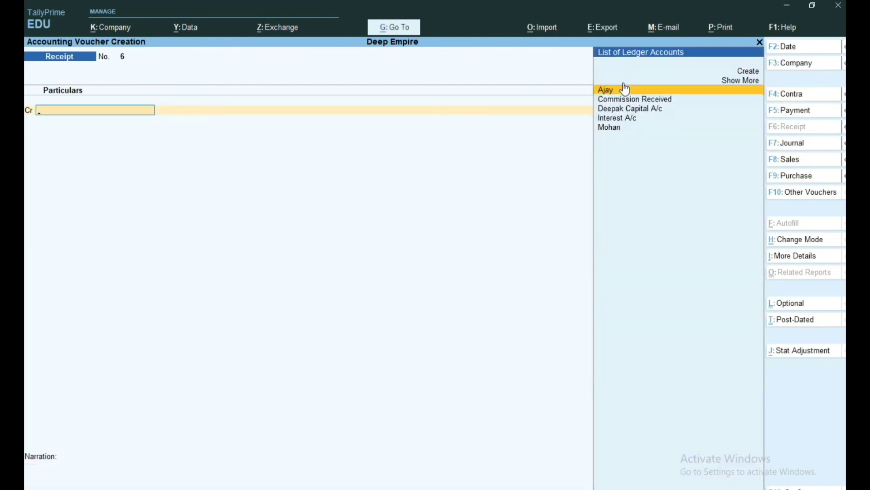